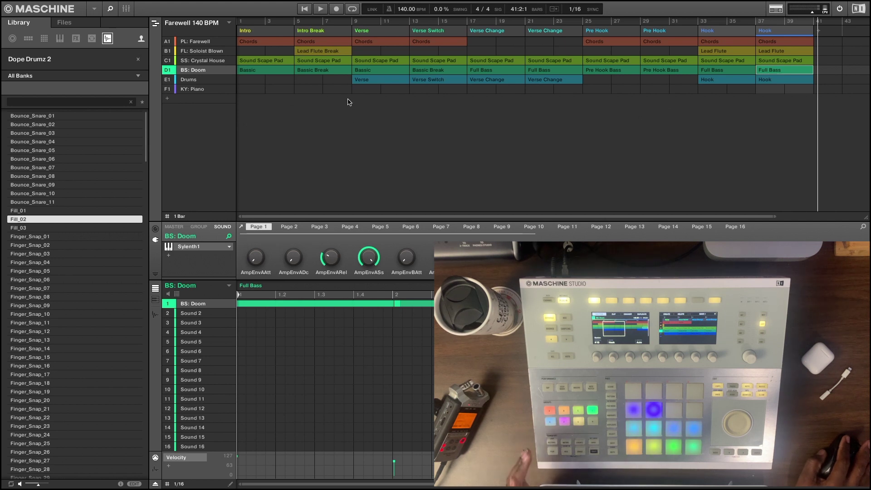
Step: Add a group named Transitions and load the first Reverse Cymbal sample from the Click Track Creation Kit into it
left_click(190, 100)
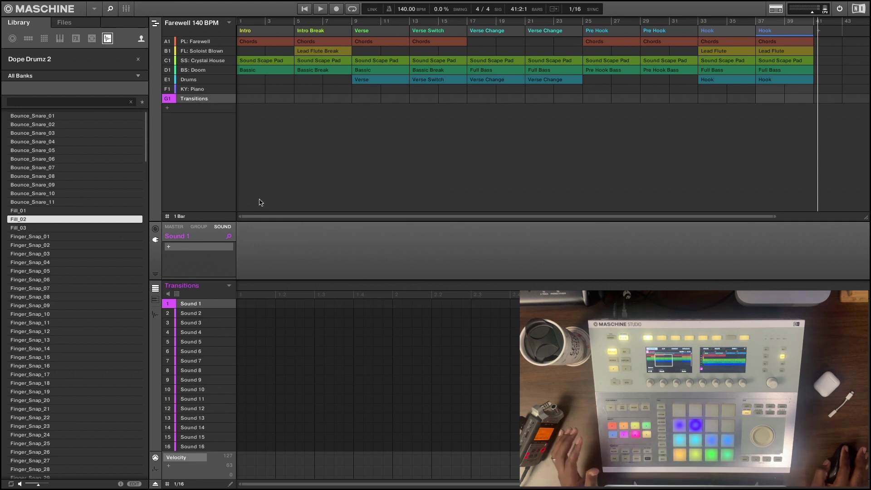
left_click(90, 64)
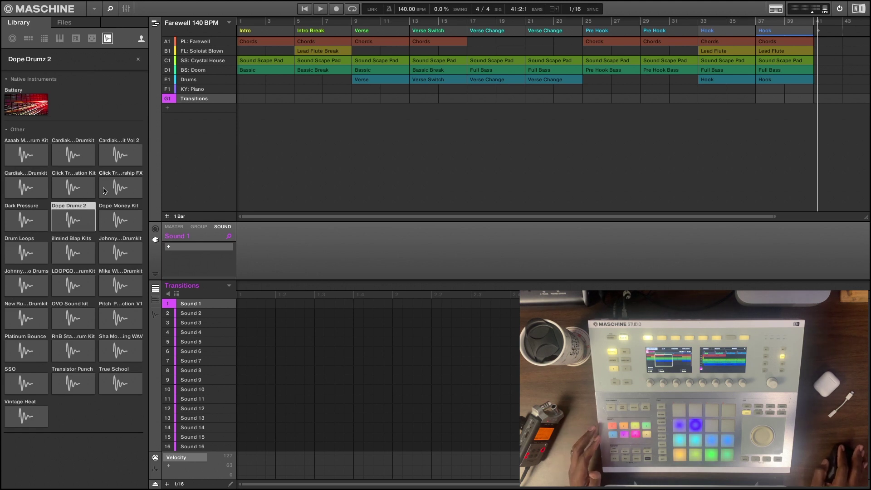
left_click(72, 189)
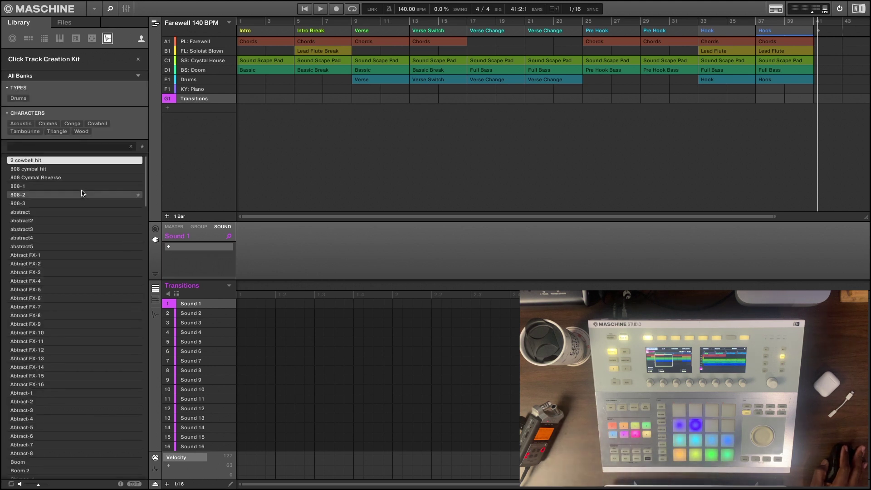
scroll(68, 269, "down", 7)
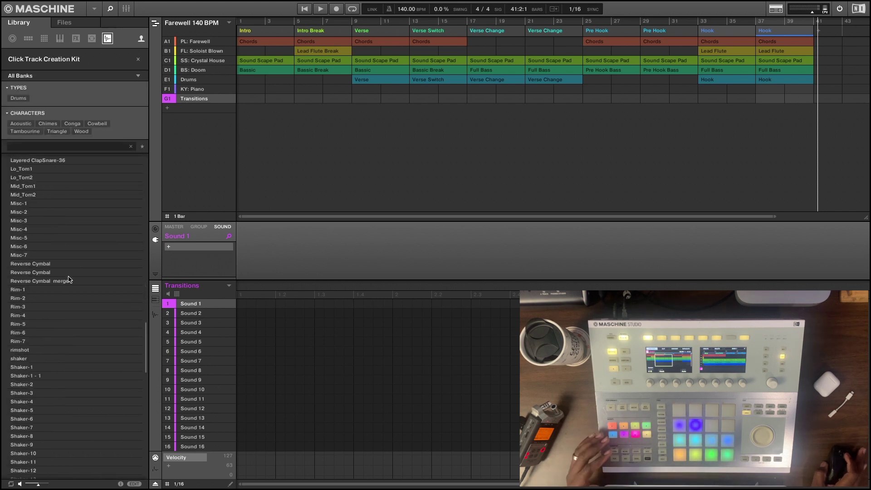
left_click(73, 263)
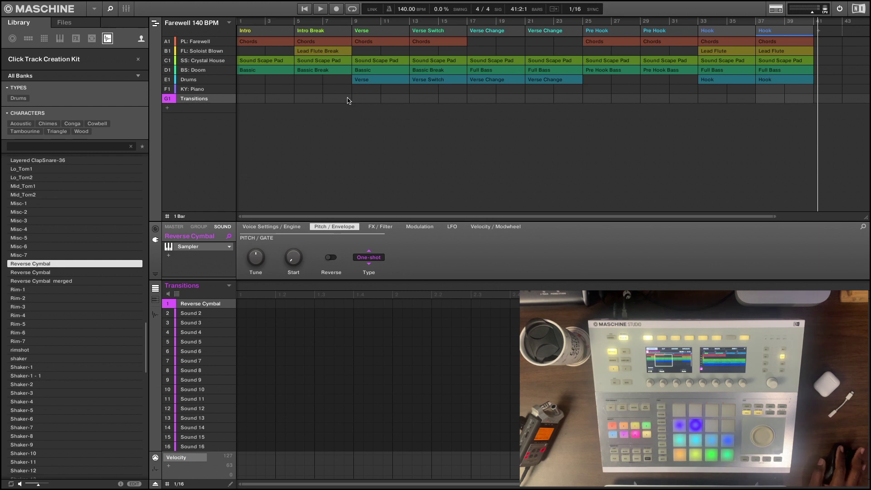
Step: Reset the first sound of the Transitions group and create a one-bar clip at bar 8 on the group's track
right_click(212, 304)
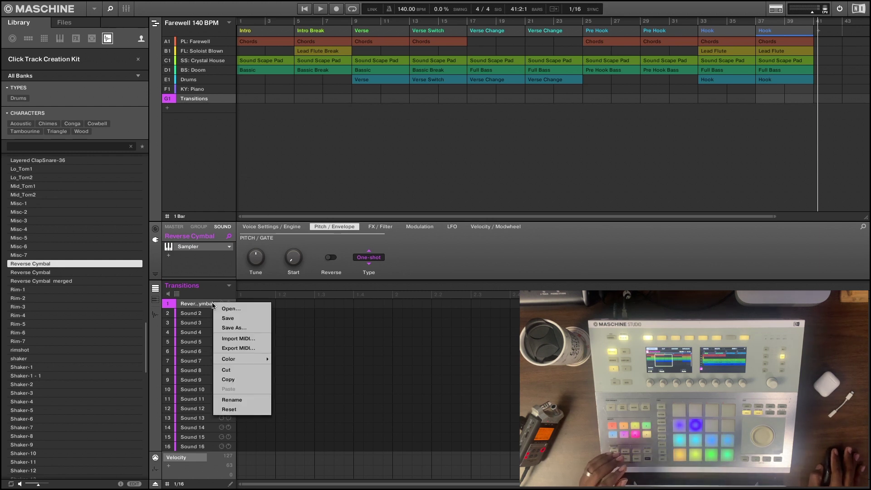
left_click(230, 409)
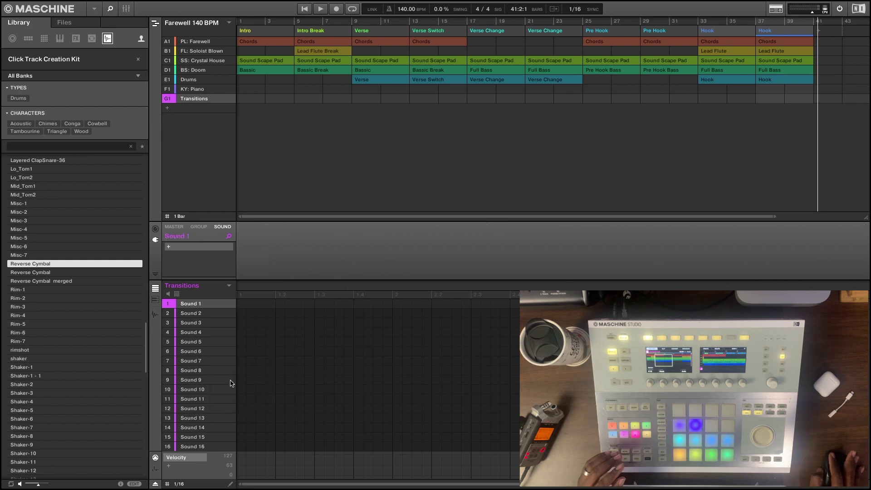
left_click(348, 100)
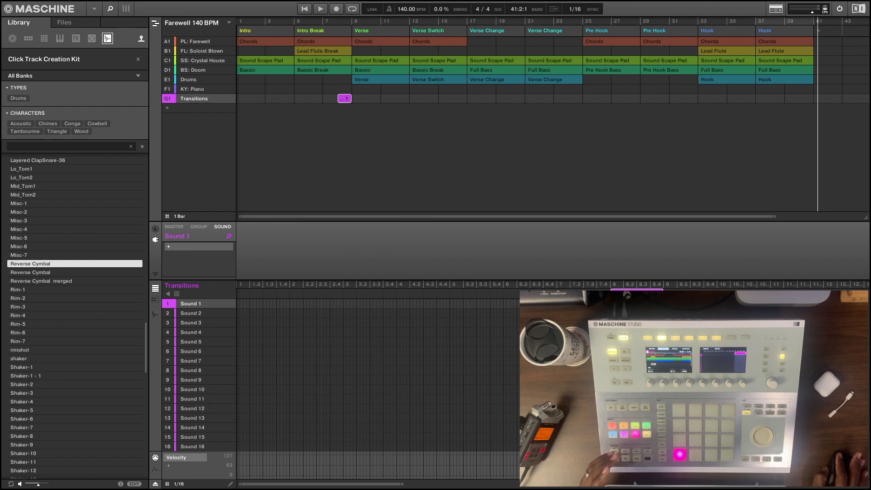
Step: Load the first Reverse Cymbal sample into the first Transitions sound and replace its Sampler with the internal Audio plug-in
left_click_drag(35, 266, 190, 306)
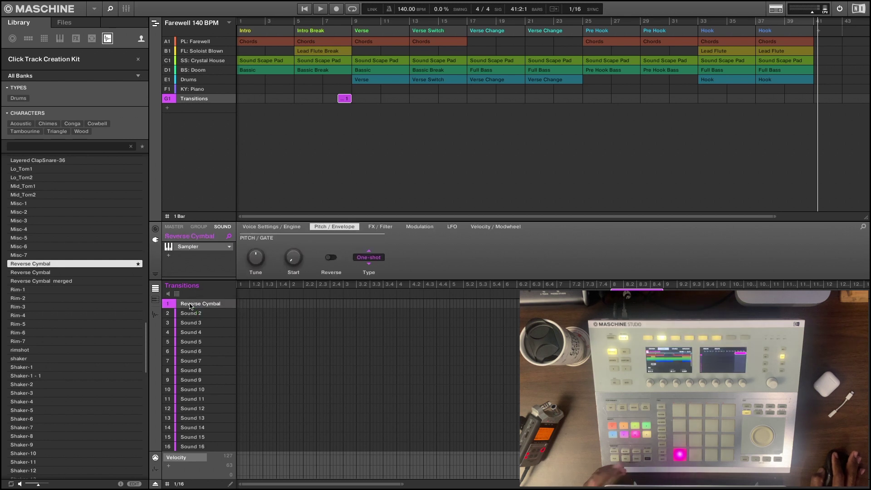
left_click(229, 247)
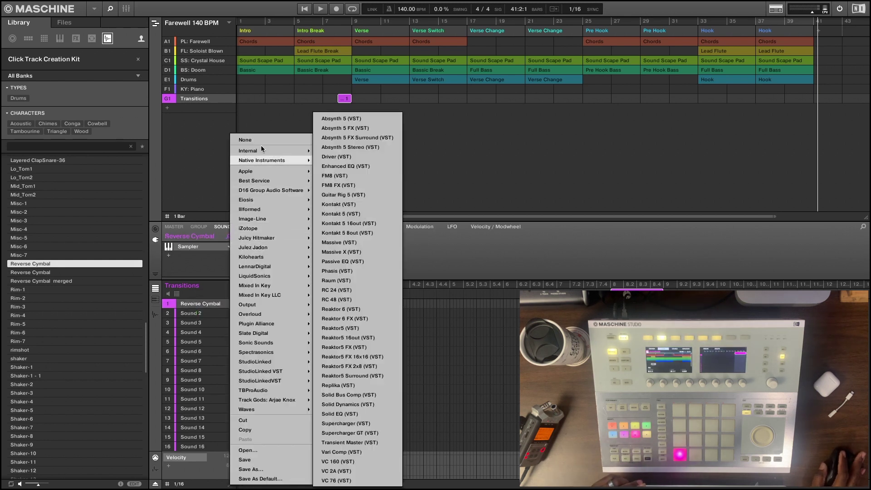
mouse_move(276, 160)
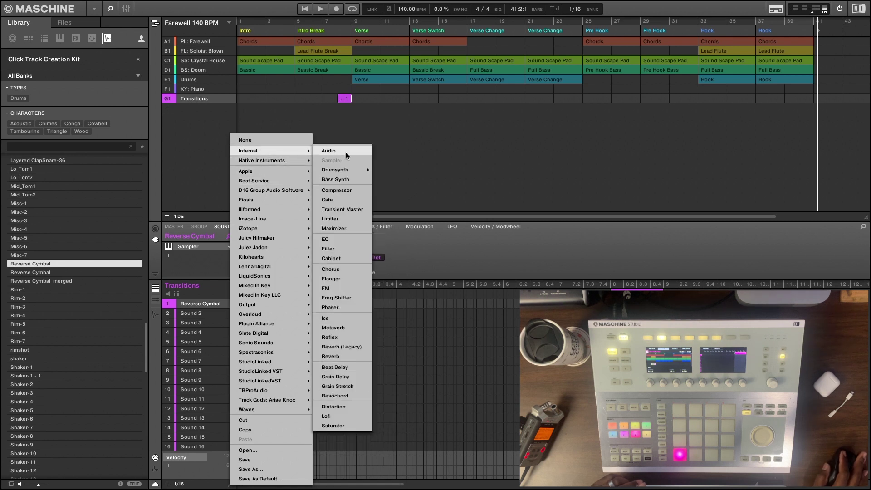
left_click(329, 151)
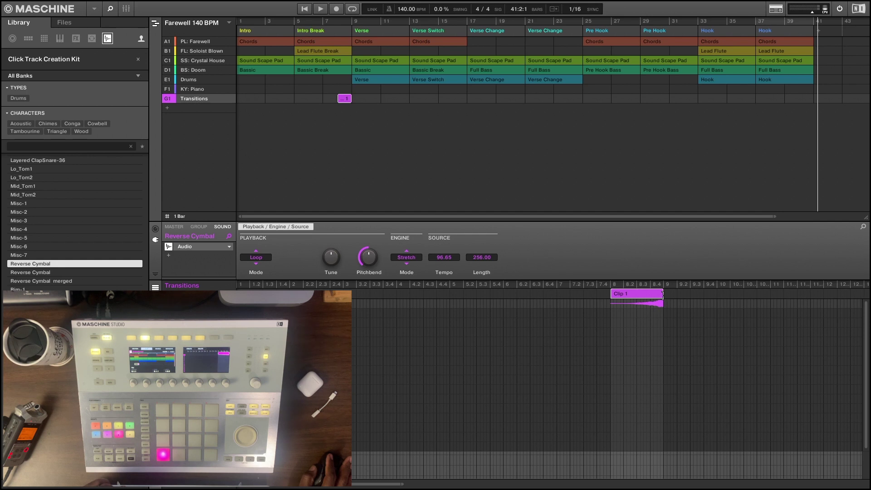
Step: Lengthen the Transitions clip so it ends at bar 11
left_click_drag(677, 295, 757, 293)
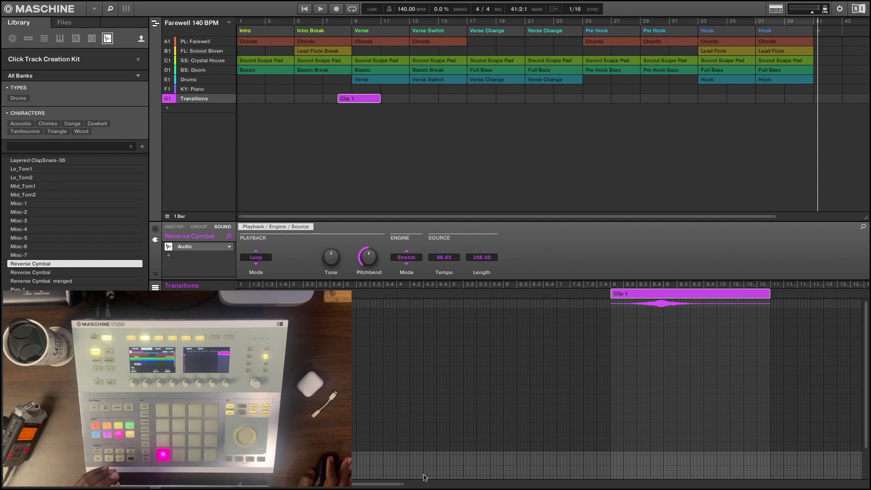
left_click_drag(401, 482, 363, 484)
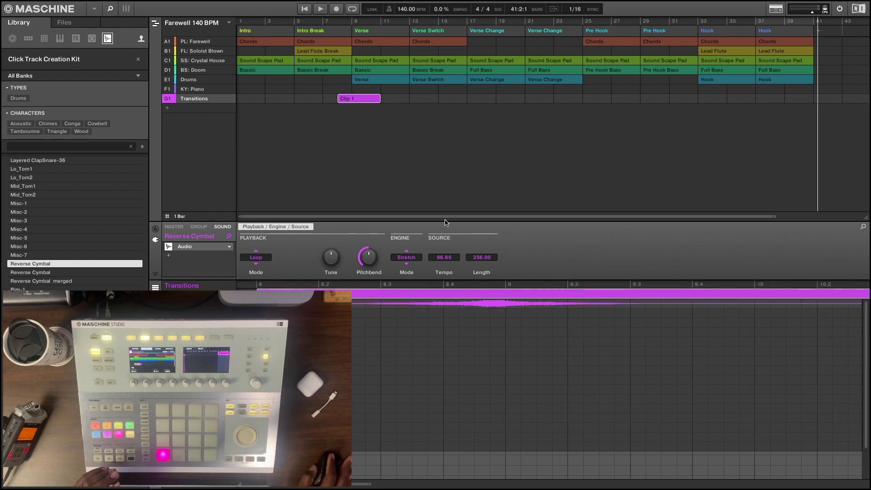
Step: Turn off the arranger's grid snapping and nudge the Transitions clip so the cymbal swell peaks at bar 9, where the Verse starts
left_click(363, 100)
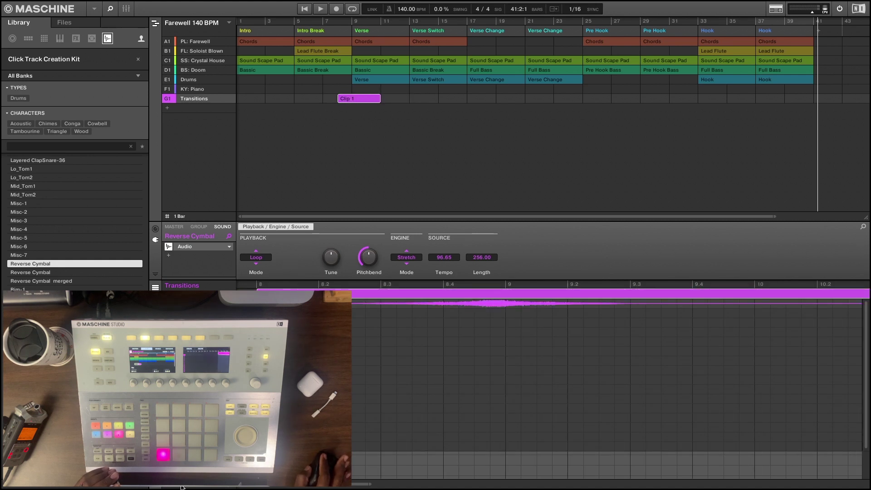
left_click(180, 217)
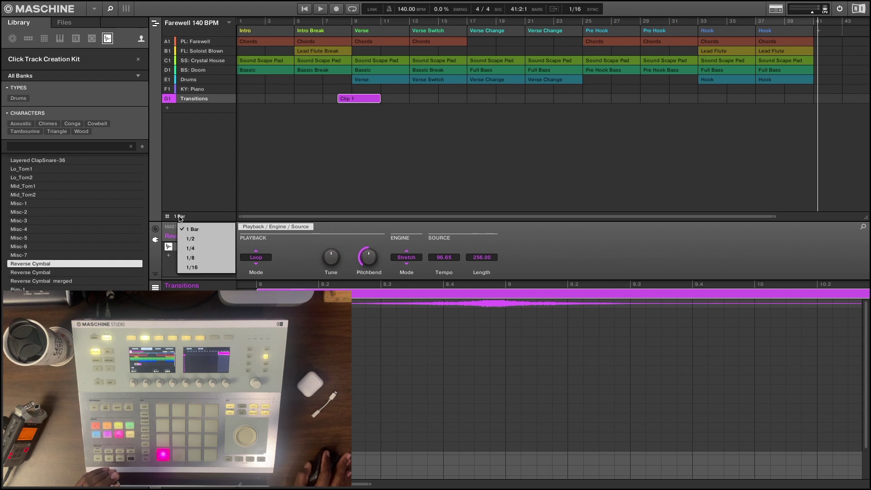
left_click(167, 218)
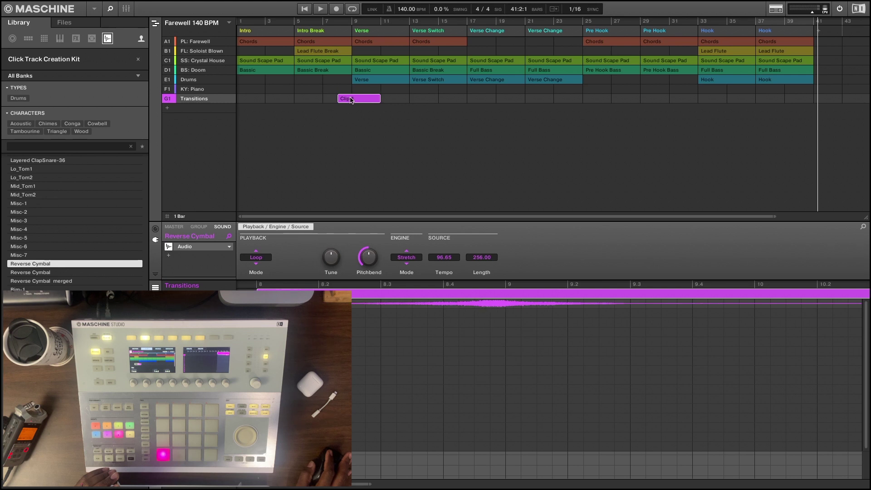
left_click_drag(349, 100, 347, 100)
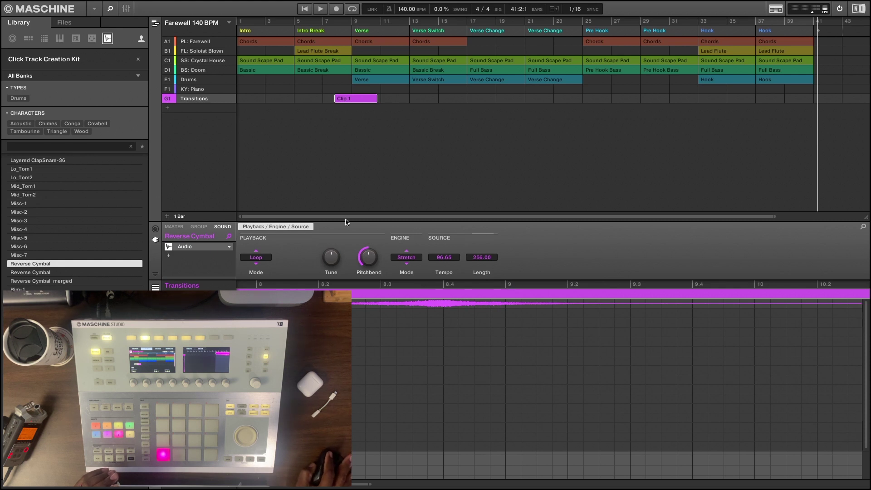
left_click_drag(343, 220, 342, 273)
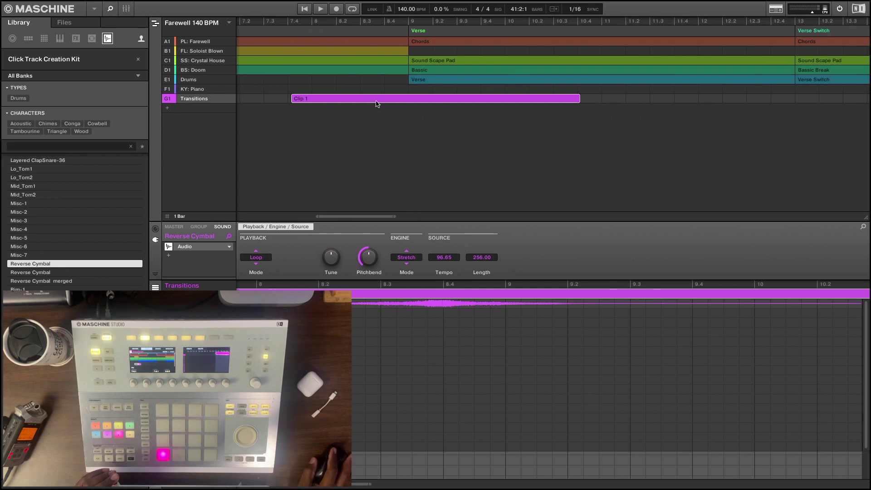
left_click_drag(375, 100, 377, 100)
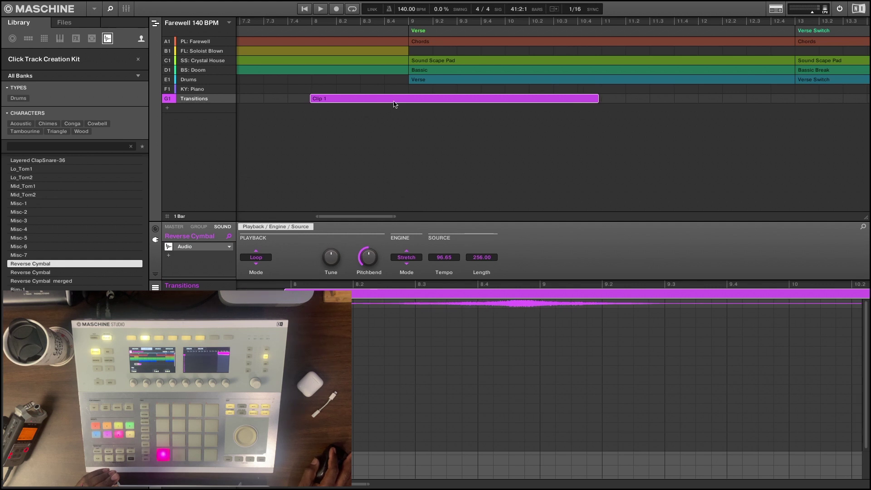
left_click_drag(392, 104, 405, 106)
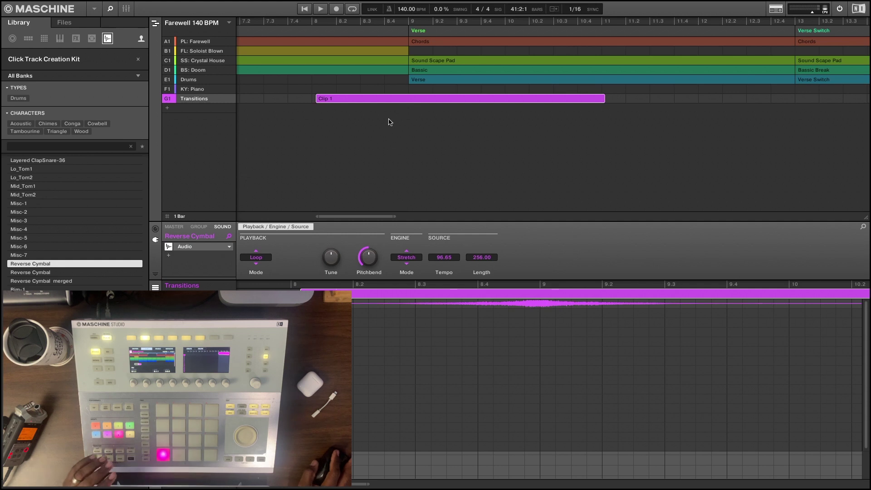
Step: Play the arrangement from the Intro into the Verse to check the reverse cymbal transition
left_click(281, 23)
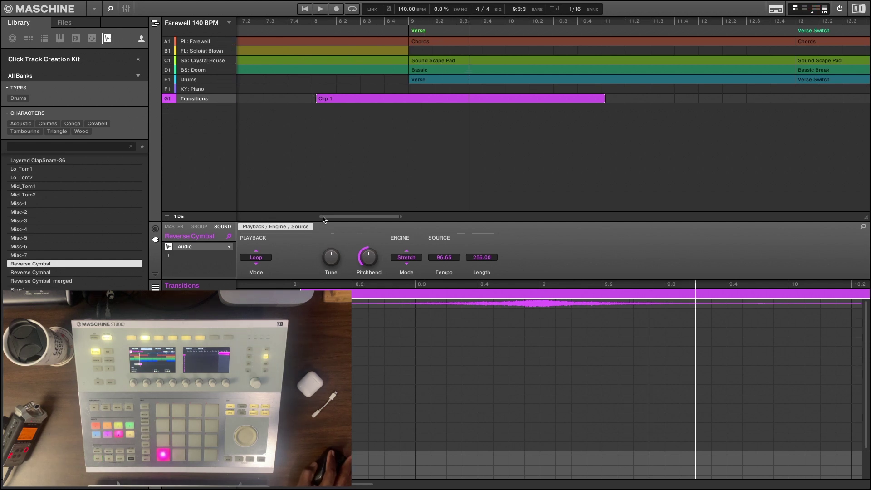
left_click_drag(322, 216, 238, 210)
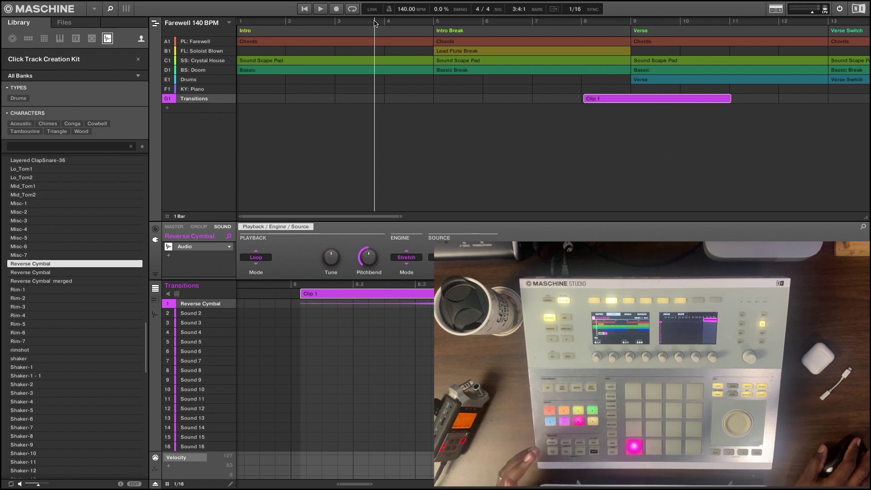
key("space")
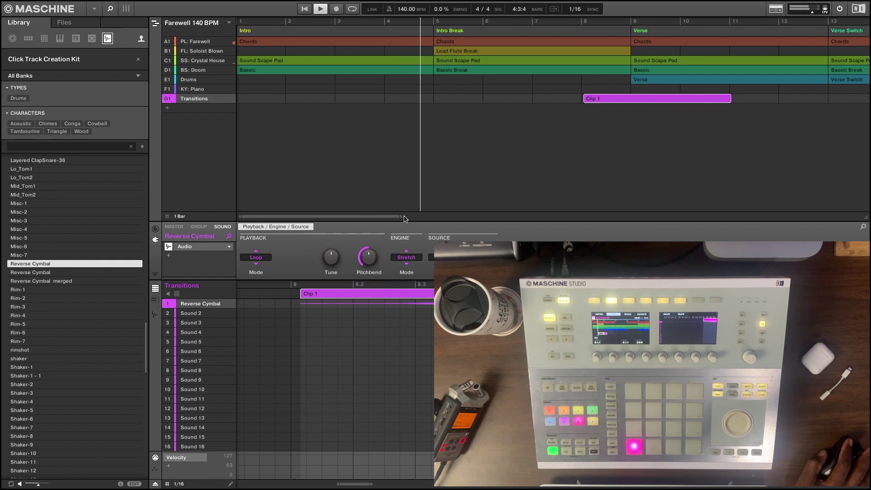
left_click_drag(399, 216, 718, 202)
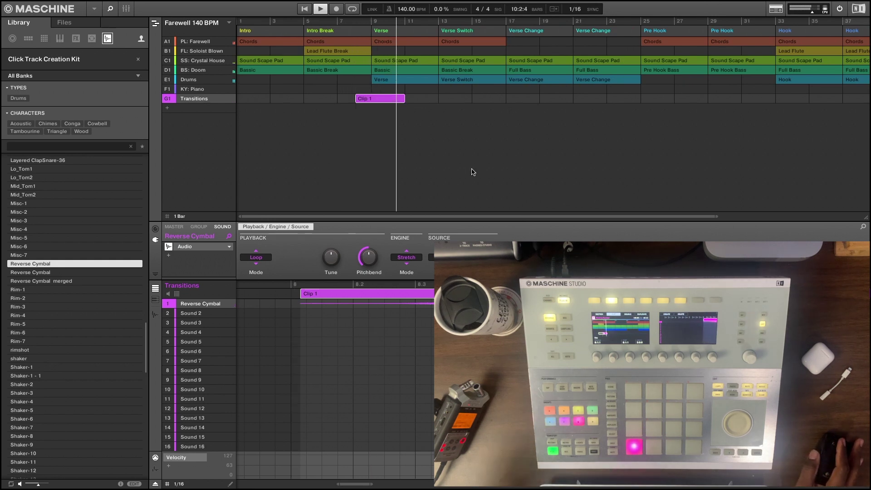
key("space")
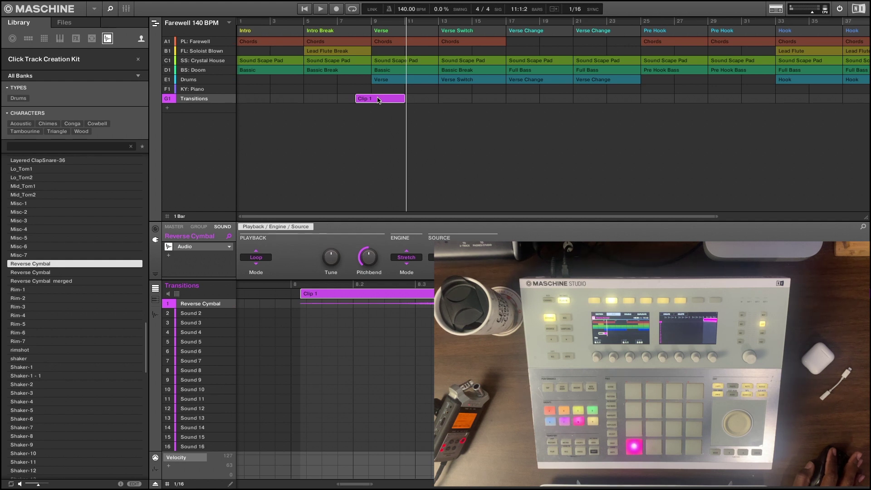
Step: Try placing a copy of the reverse cymbal clip just before the first Hook, and remove the copy
left_click_drag(379, 100, 759, 123)
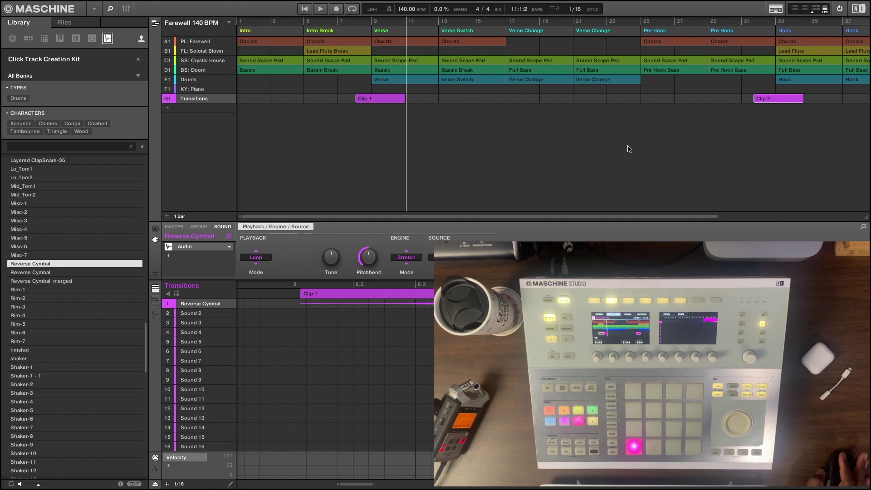
scroll(642, 142, "right", 1)
key("Delete")
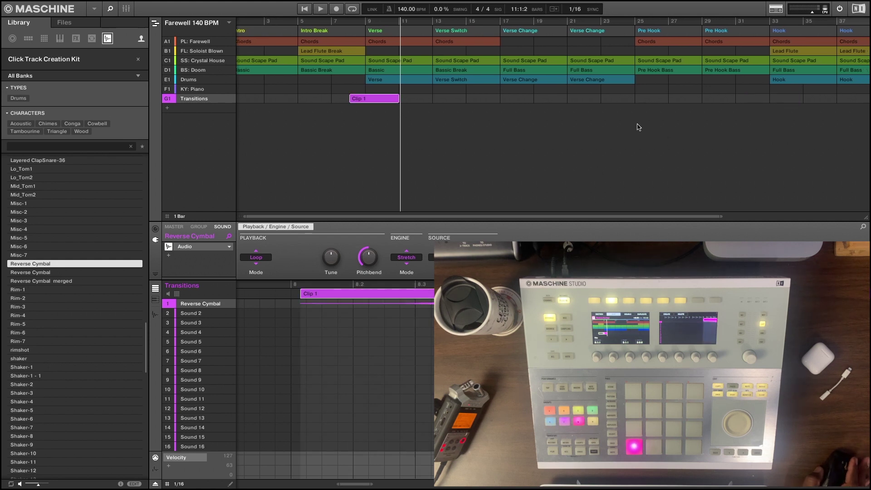
Step: Try duplicating the reverse cymbal clip directly after itself, and undo the duplicate
right_click(374, 102)
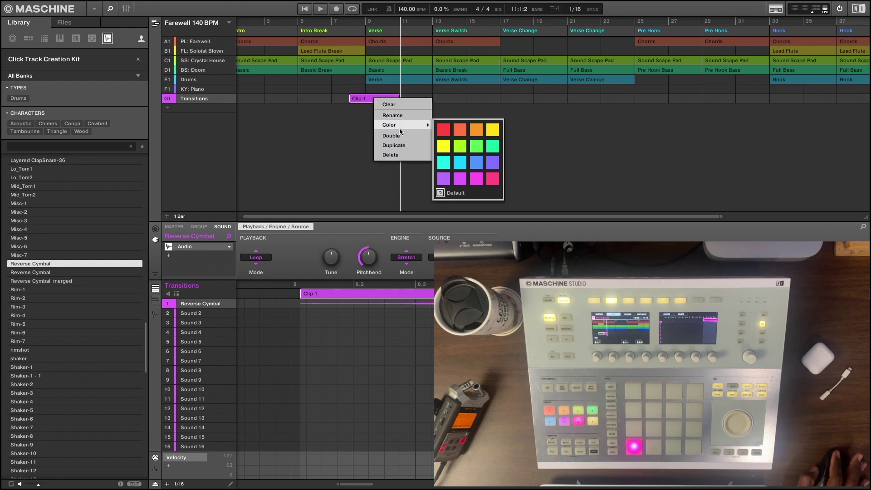
left_click(406, 146)
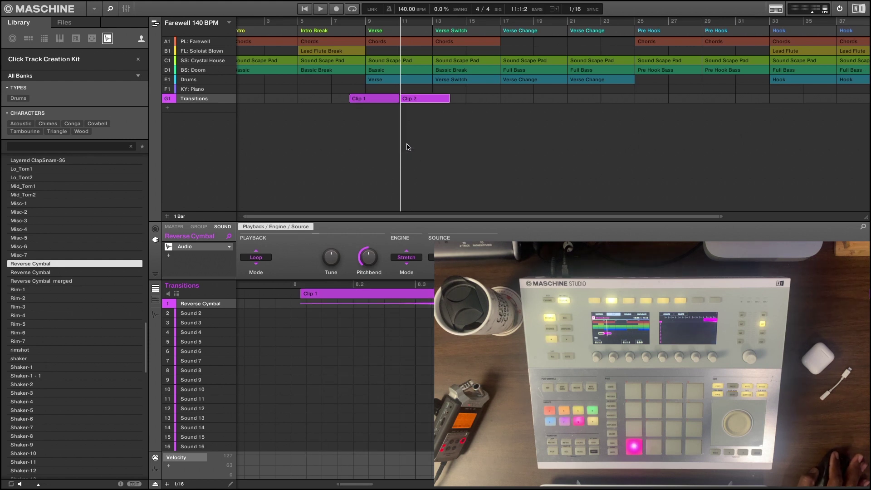
key("ctrl+z")
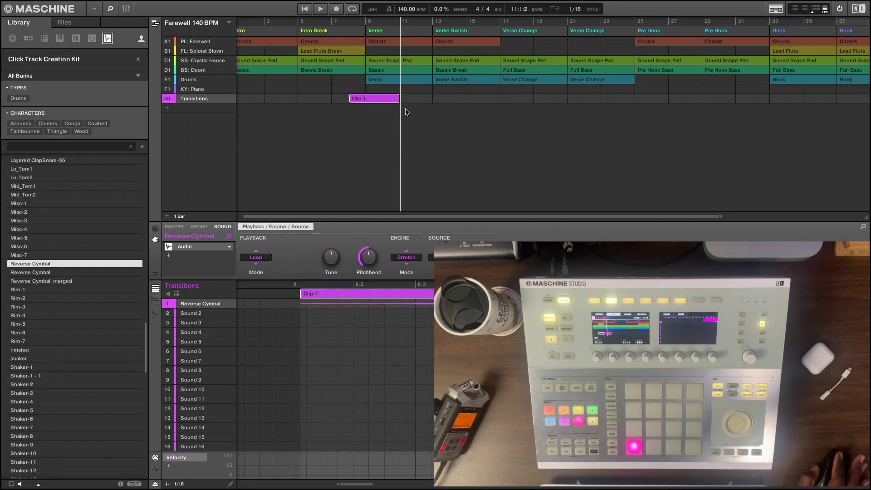
right_click(372, 98)
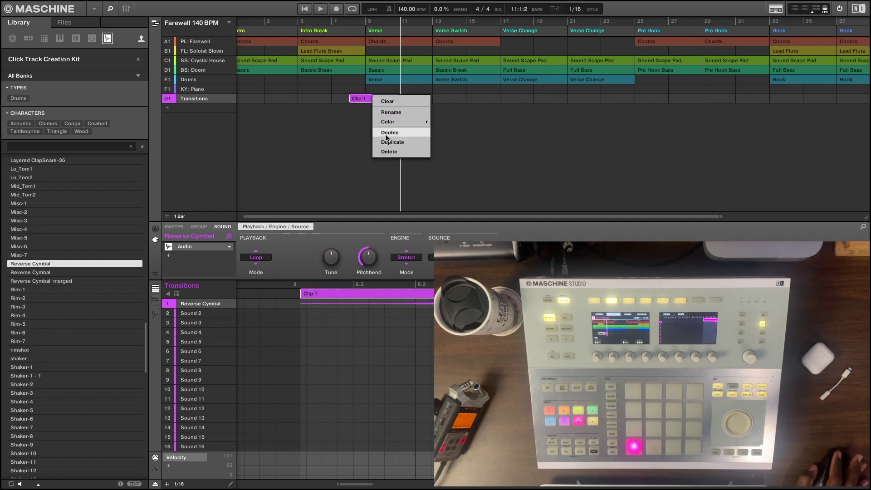
mouse_move(390, 127)
left_click(333, 128)
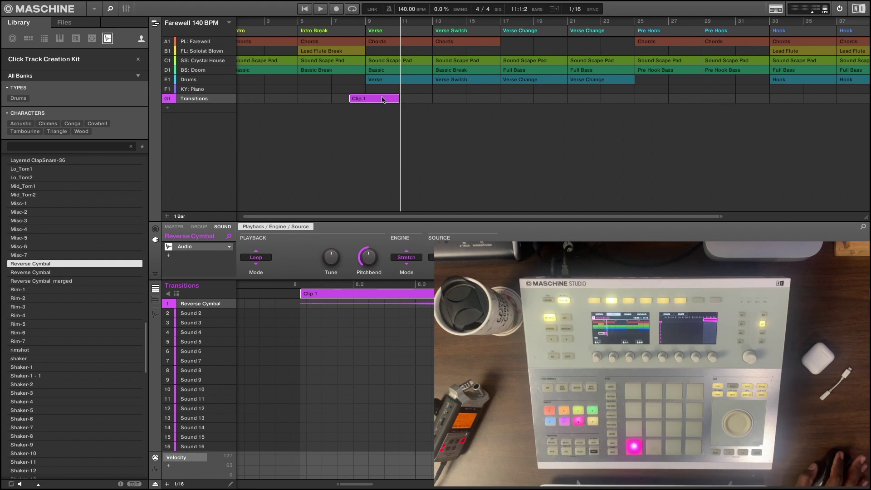
scroll(392, 126, "right", 5)
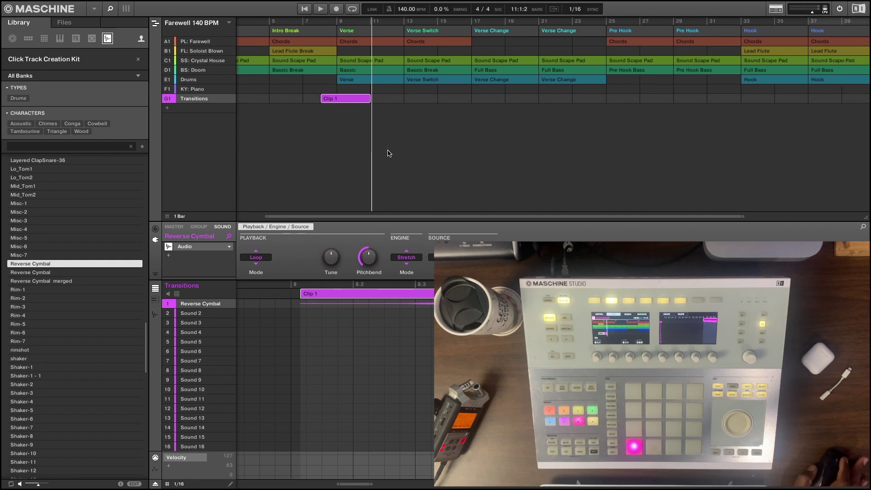
scroll(389, 152, "right", 2)
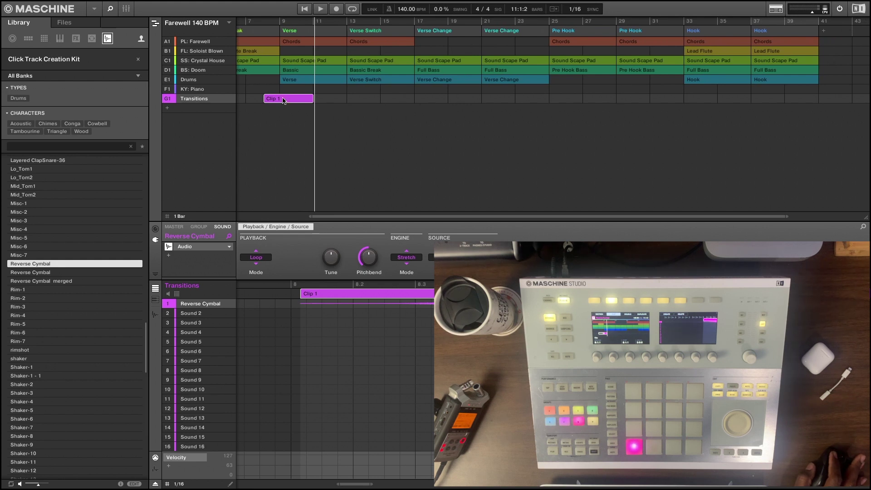
Step: Place a copy of the reverse cymbal clip so its swell peaks at bar 33, where the first Hook starts, and play the transition
left_click_drag(289, 101, 665, 107)
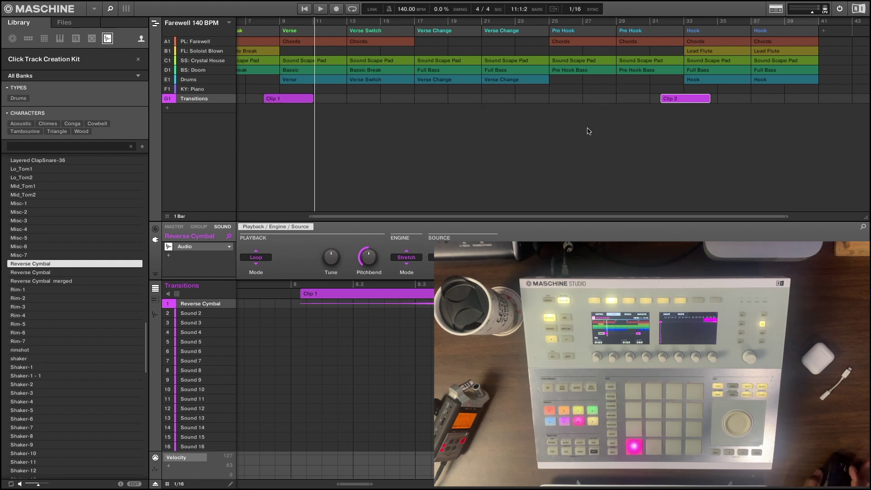
left_click(667, 22)
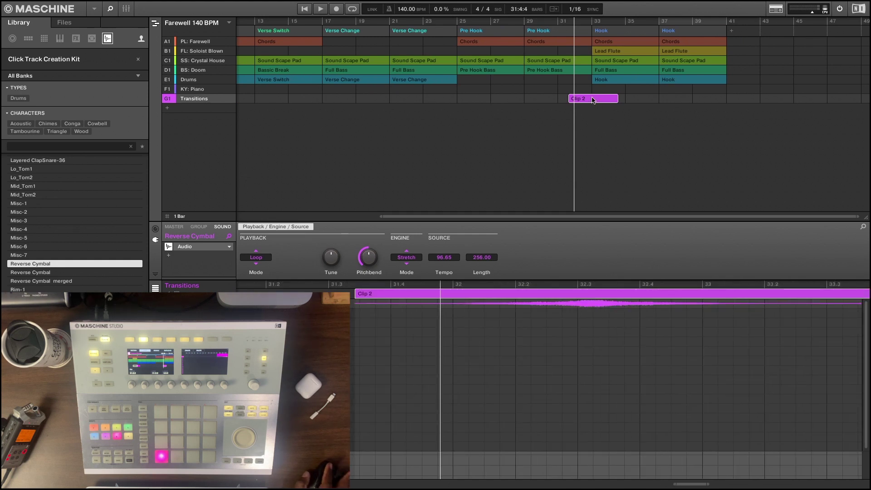
mouse_move(593, 100)
left_mouse_down()
mouse_move(606, 99)
mouse_move(593, 97)
mouse_move(600, 93)
left_mouse_up()
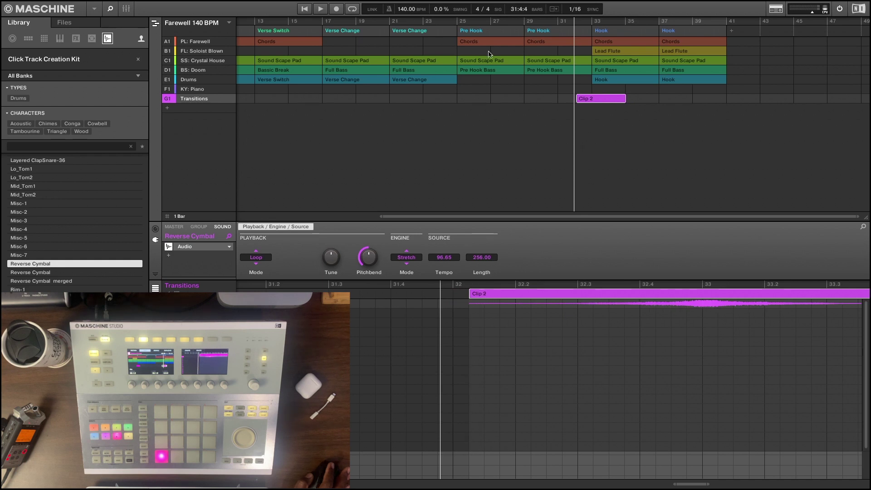
left_click(556, 19)
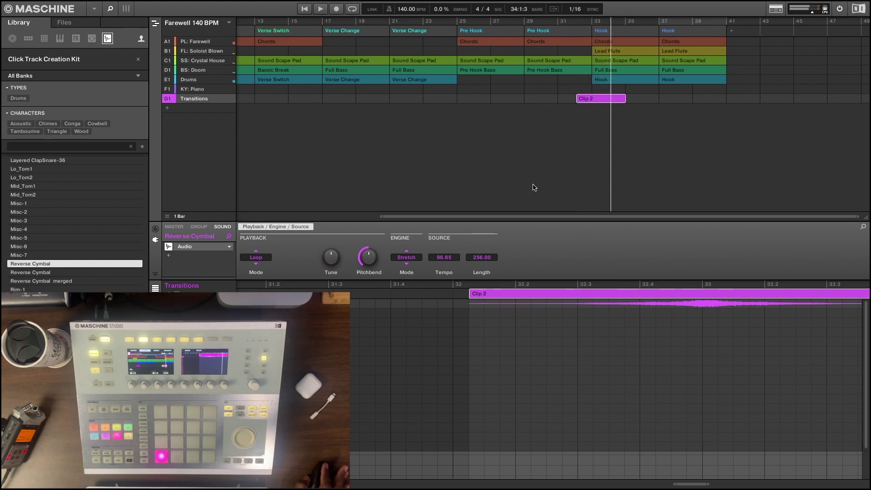
Step: Create a four-bar clip for the KY: Piano group at bar 9, spanning the Verse section
scroll(544, 114, "down", 5)
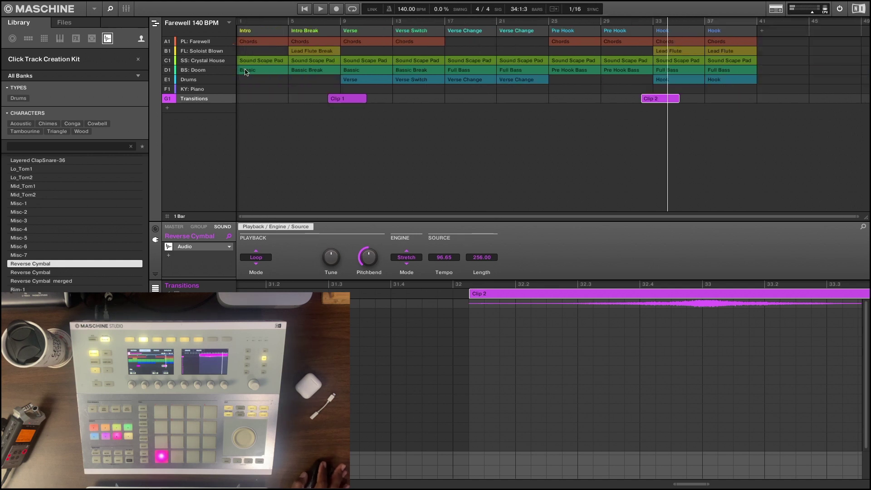
left_click(196, 90)
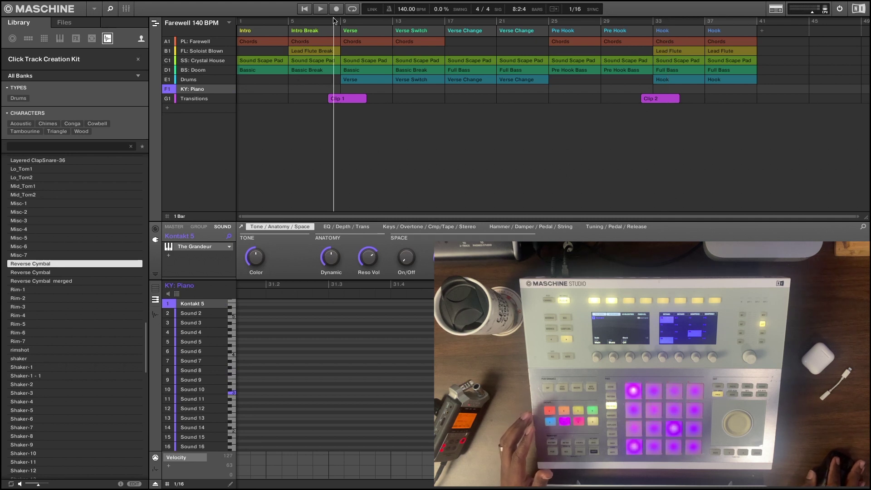
left_click(344, 91)
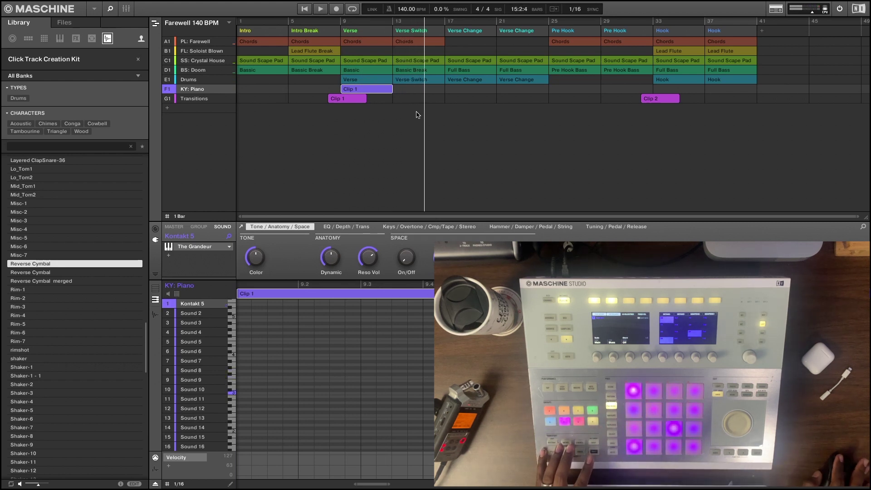
Step: Move the piano clip to start at bar 12 so it overlaps the Verse and Verse Switch, and inspect its recorded notes
left_click_drag(363, 89, 396, 91)
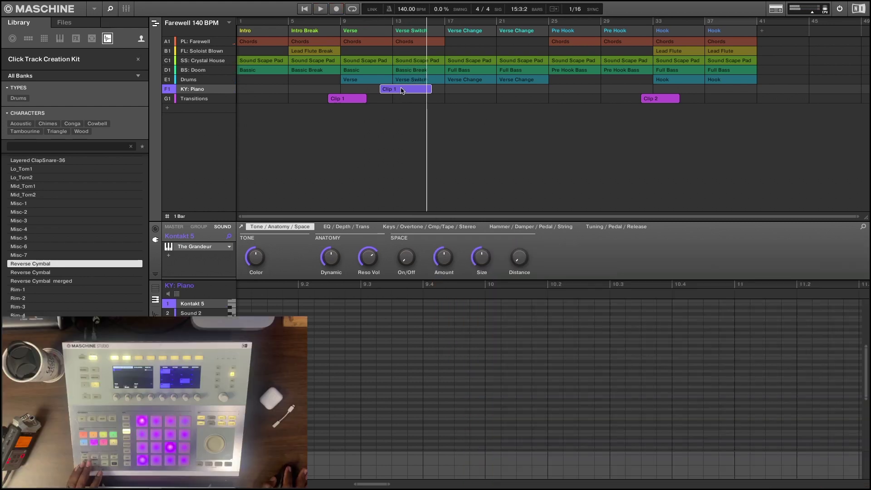
left_click(401, 90)
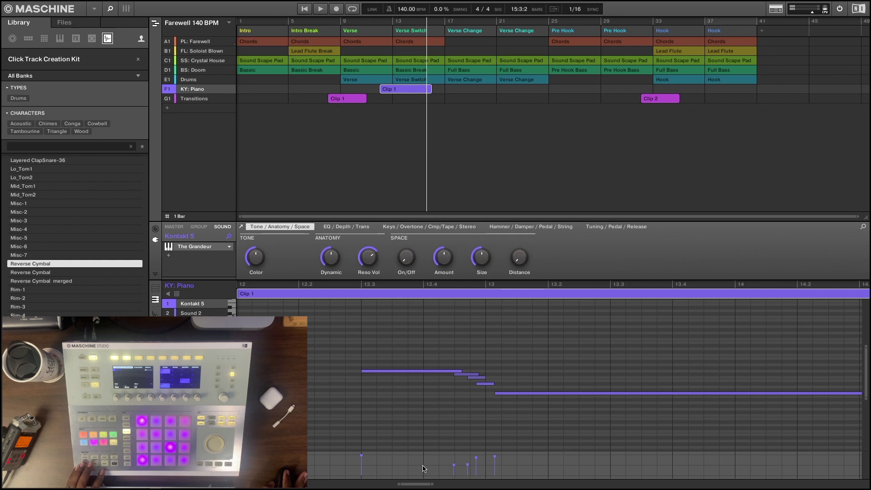
left_click_drag(433, 484, 399, 377)
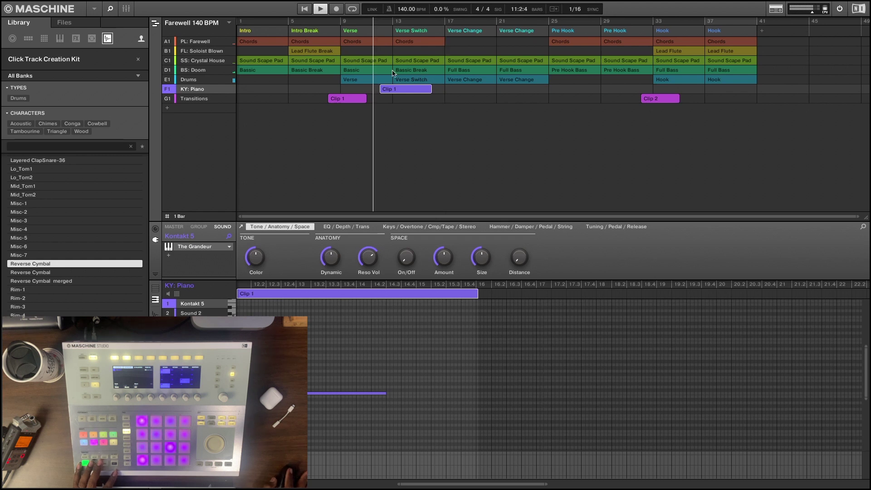
Step: Trim the empty end of the piano clip so it finishes shortly after its last long note, past bar 14
left_click_drag(431, 92, 418, 90)
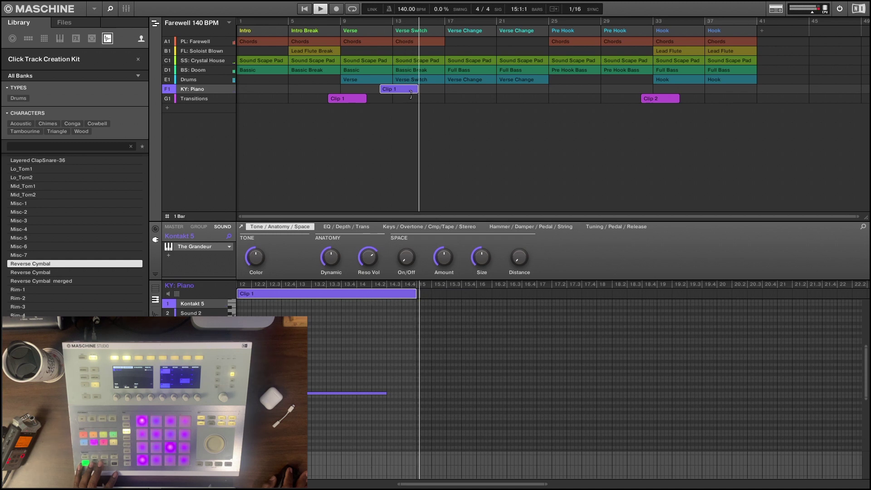
left_click_drag(411, 94, 405, 90)
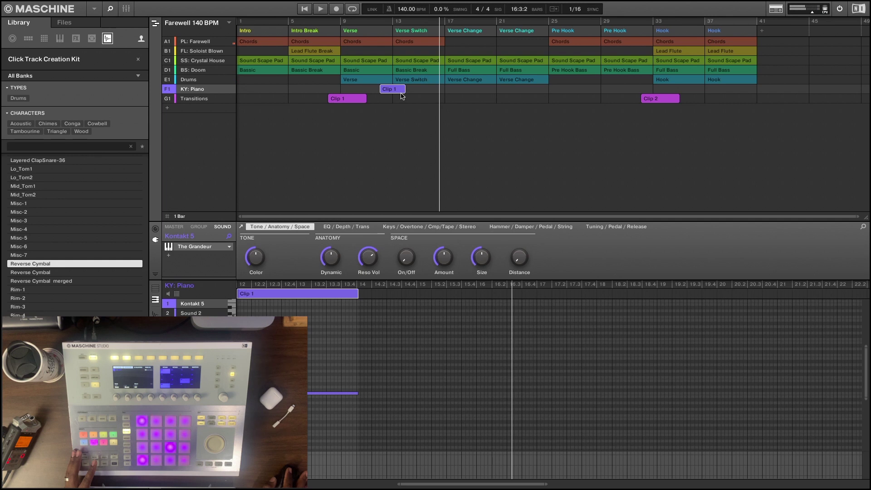
left_click_drag(404, 91, 411, 91)
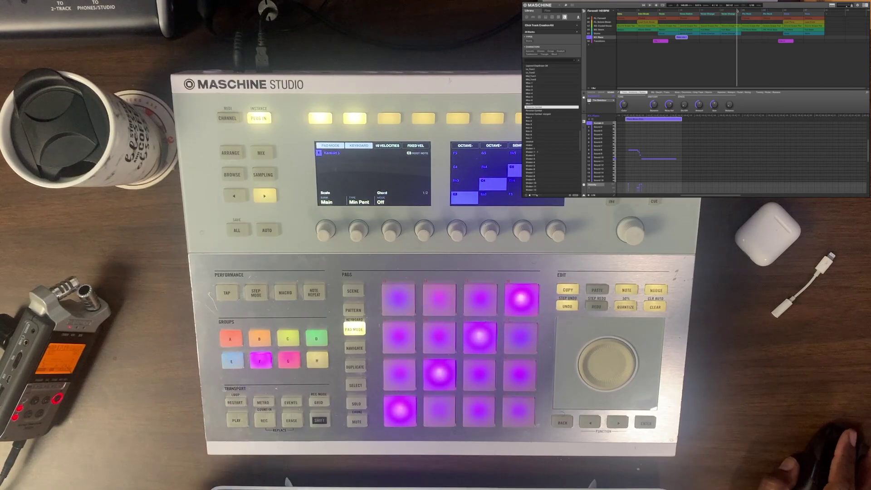
Step: Play the arrangement through the Pre Hook into the Hook, and draw a second KY: Piano clip from bar 24 to about bar 32
key("space")
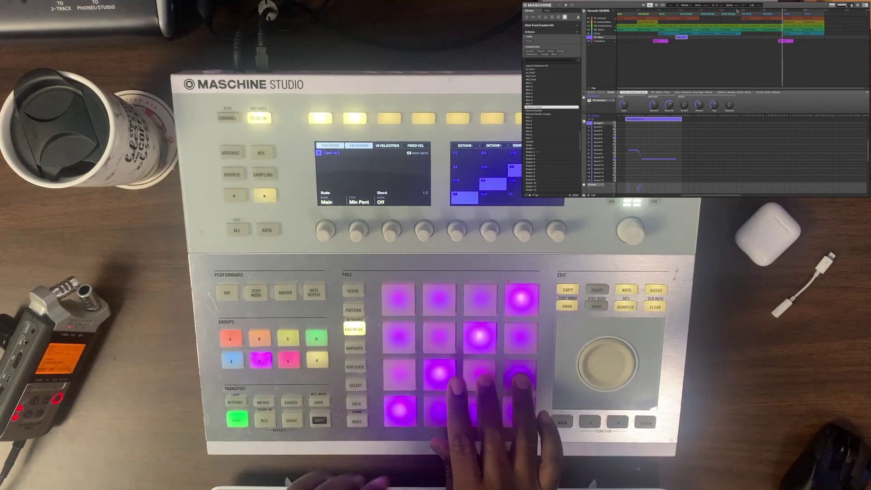
key("space")
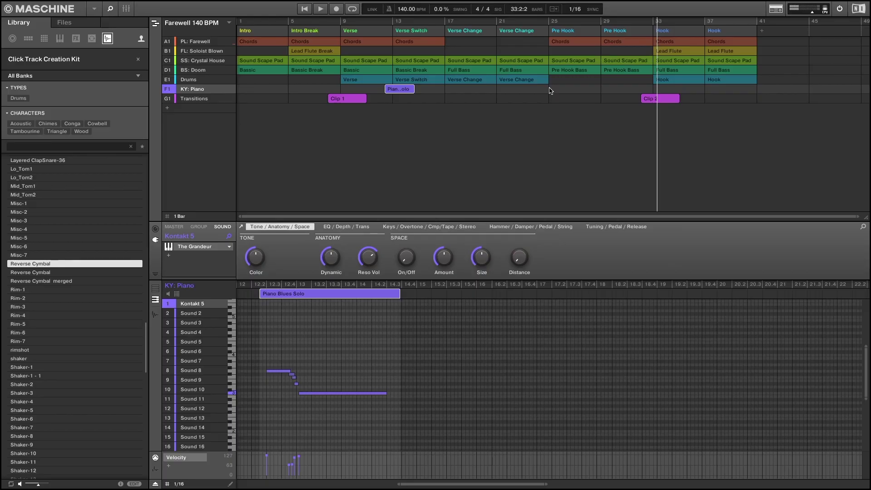
left_click_drag(545, 91, 650, 96)
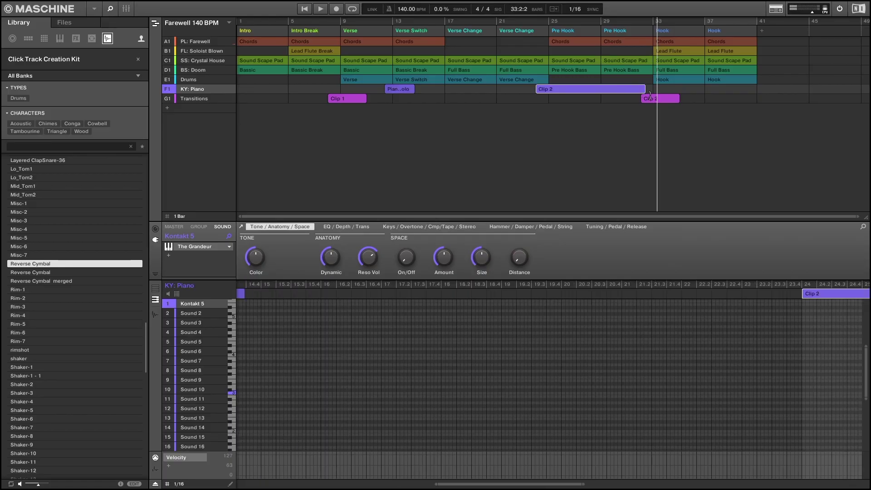